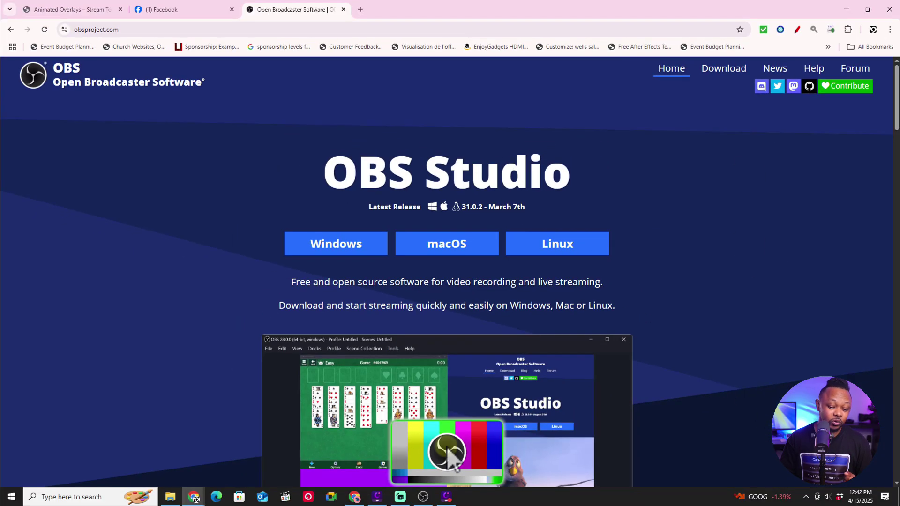
Switch from Chrome to OBS Studio, showing the SUBSCRIBE scene with no sources
{"action": "left_click", "coordinate": [424, 497]}
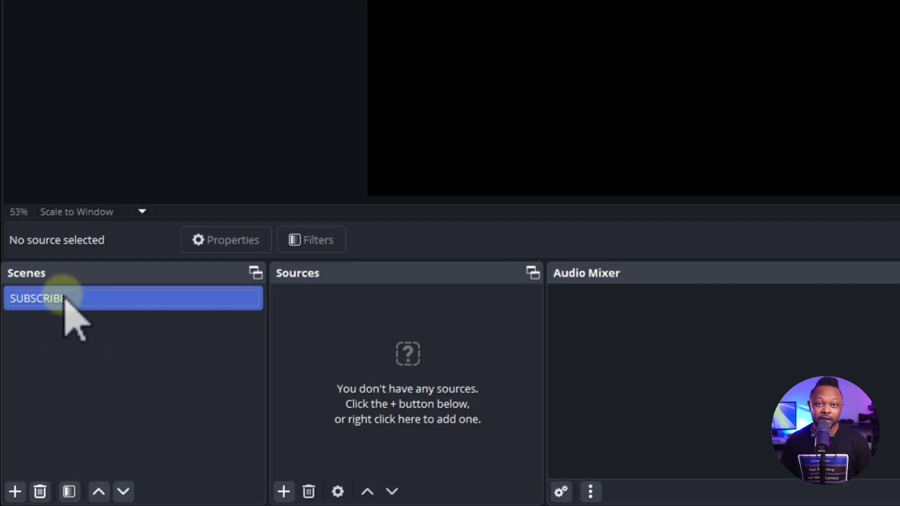
Rename the SUBSCRIBE scene to MAIN
{"action": "right_click", "coordinate": [65, 300]}
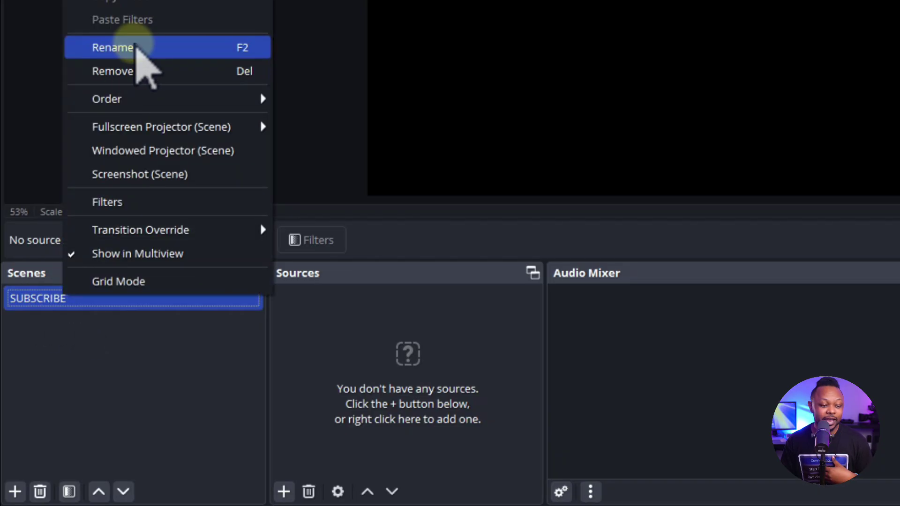
{"action": "left_click", "coordinate": [136, 48]}
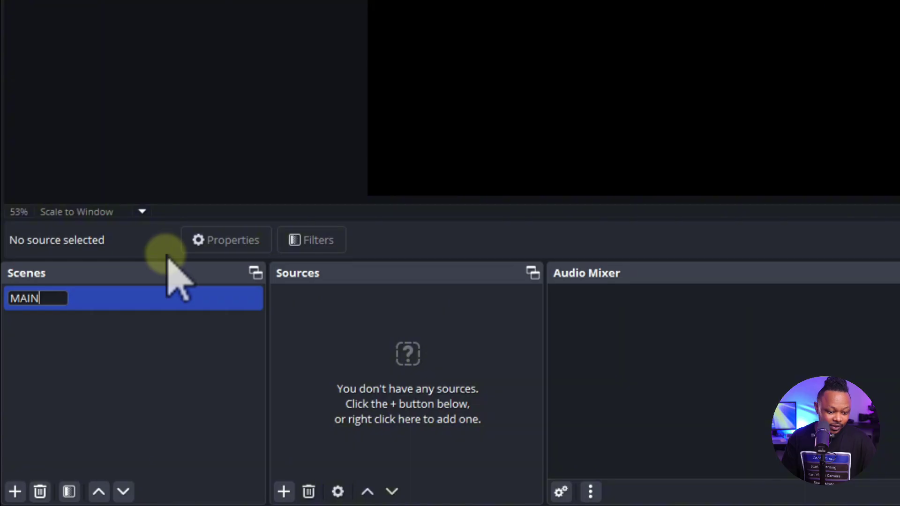
{"action": "key", "text": "Return"}
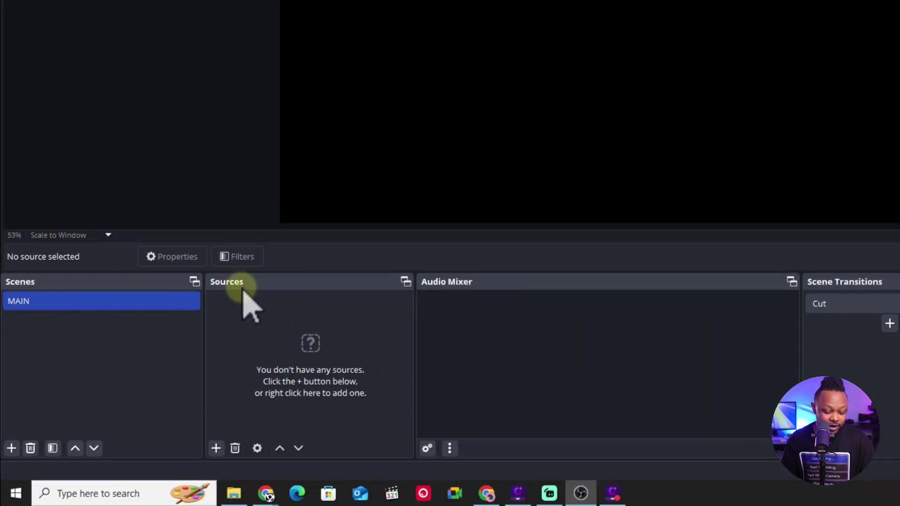
Add a Video Capture Device source using the OBSBOT Meet 2 StreamCamera
{"action": "left_click", "coordinate": [216, 448]}
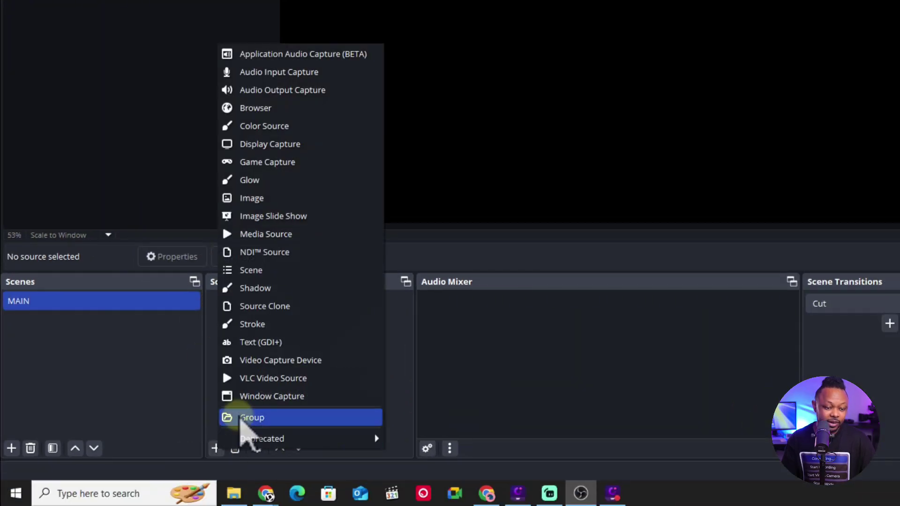
{"action": "left_click", "coordinate": [289, 361]}
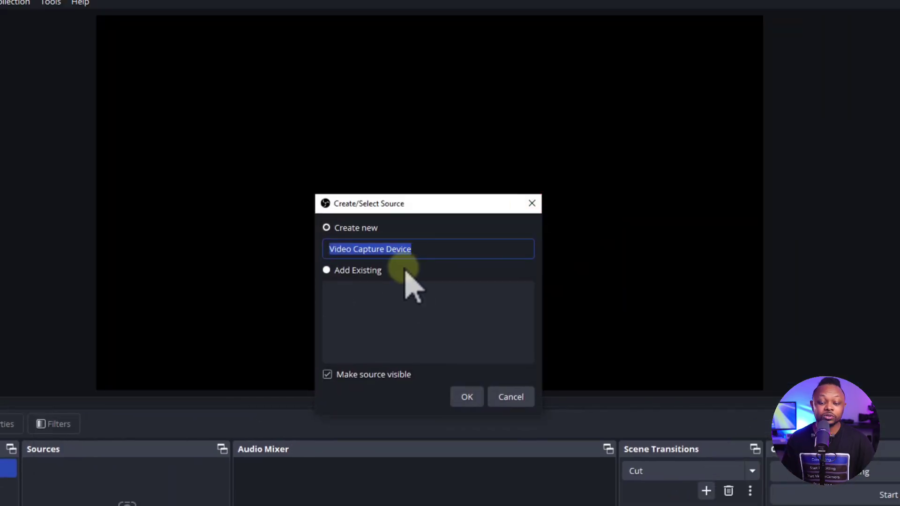
{"action": "left_click", "coordinate": [465, 398]}
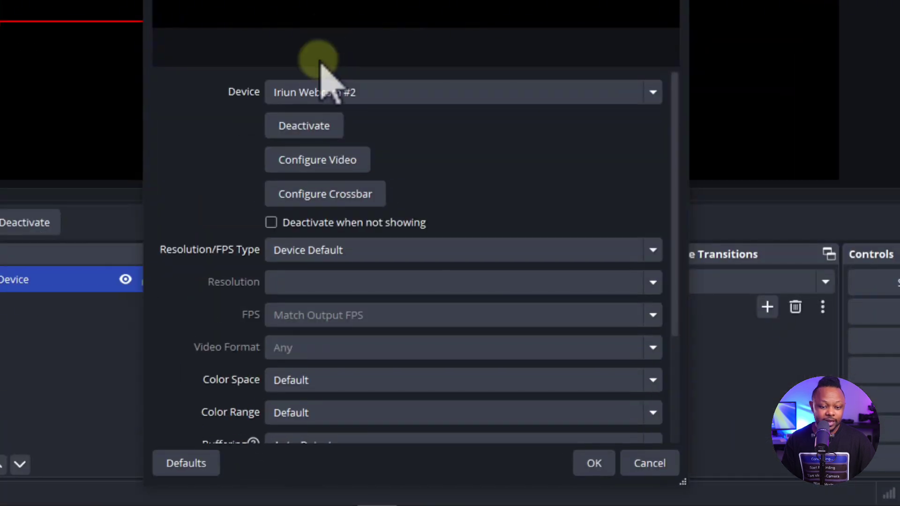
{"action": "left_click", "coordinate": [350, 321]}
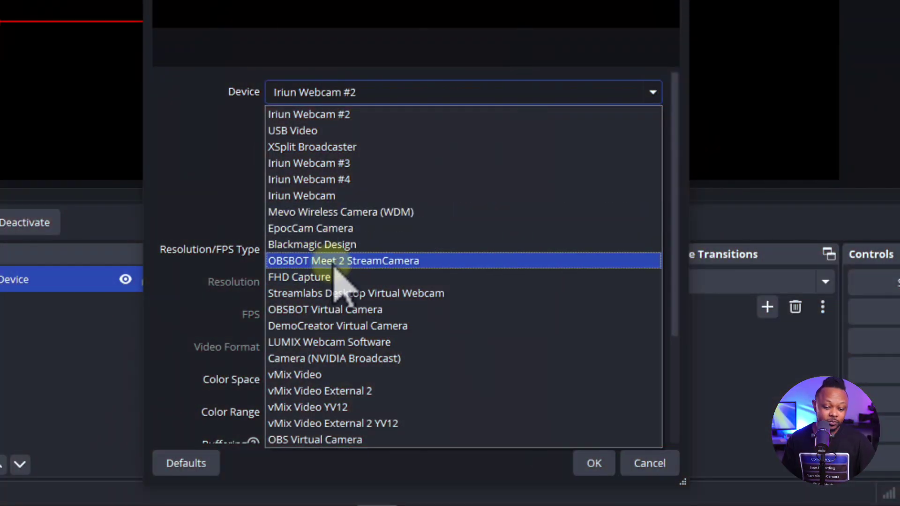
{"action": "left_click", "coordinate": [356, 261]}
Set the camera to custom 1920x1080 resolution at 30 FPS and confirm
{"action": "left_click", "coordinate": [331, 251]}
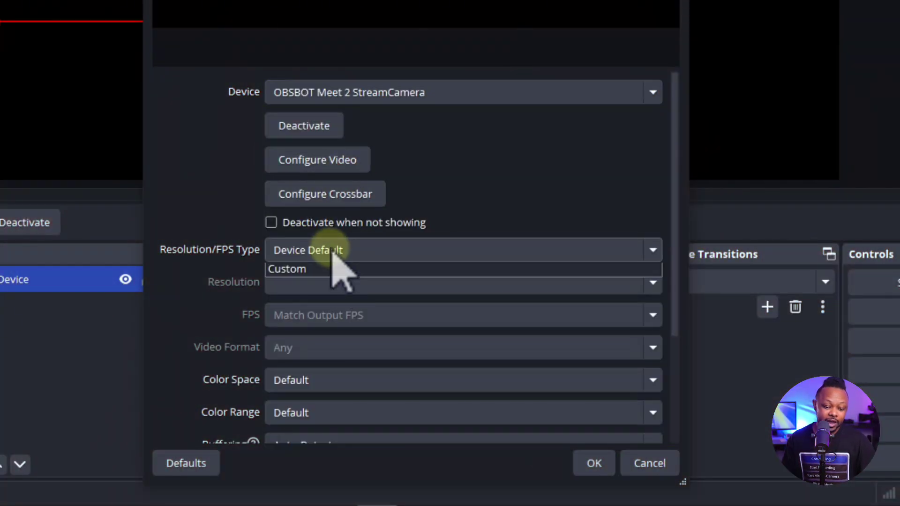
{"action": "left_click", "coordinate": [305, 289]}
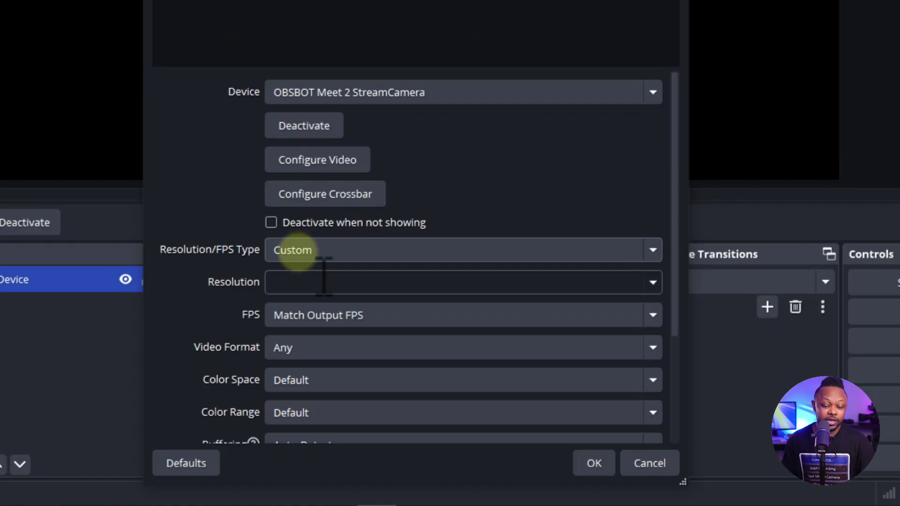
{"action": "left_click", "coordinate": [652, 283]}
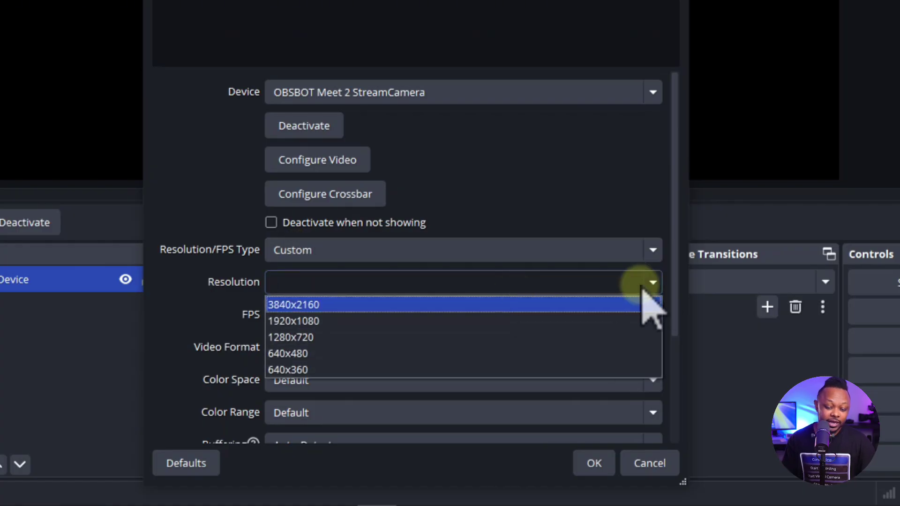
{"action": "left_click", "coordinate": [319, 322]}
{"action": "left_click", "coordinate": [321, 321]}
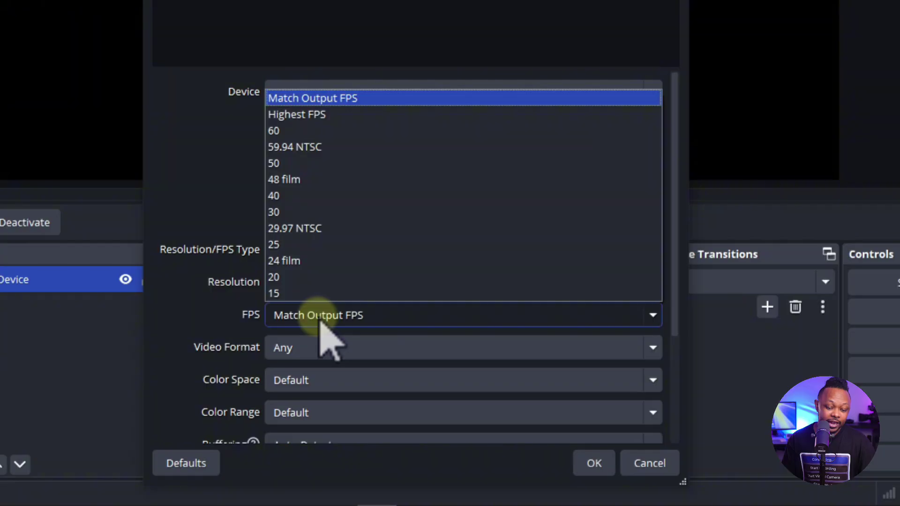
{"action": "left_click", "coordinate": [292, 210]}
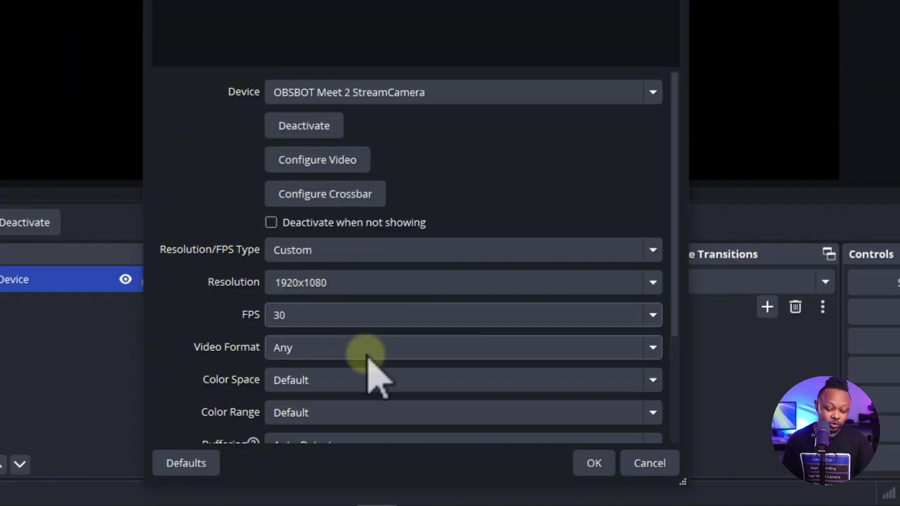
{"action": "left_click", "coordinate": [593, 463]}
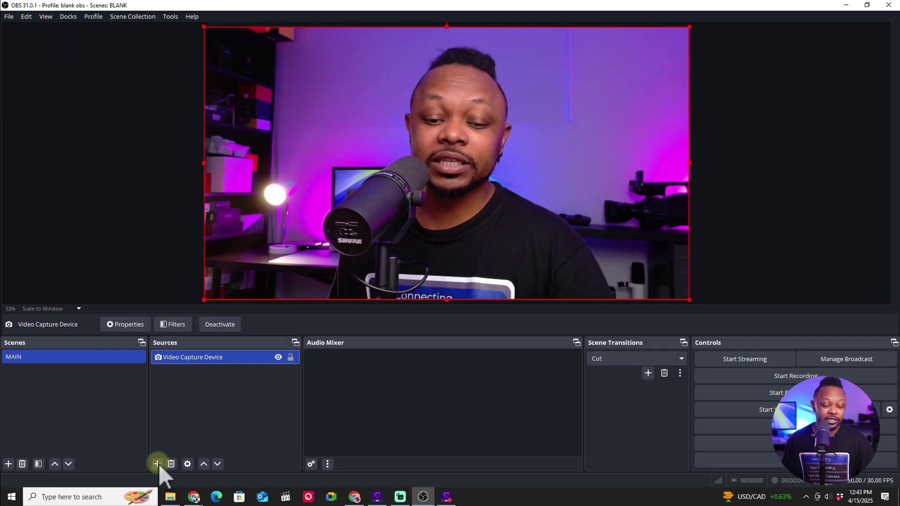
Add an Audio Input Capture source using Microphone (RODECaster Duo Main Stereo)
{"action": "left_click", "coordinate": [157, 464]}
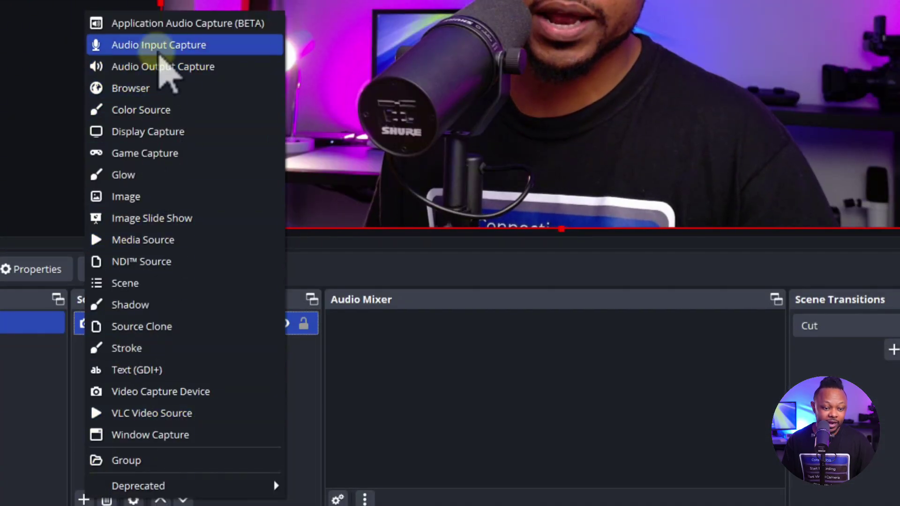
{"action": "left_click", "coordinate": [158, 52]}
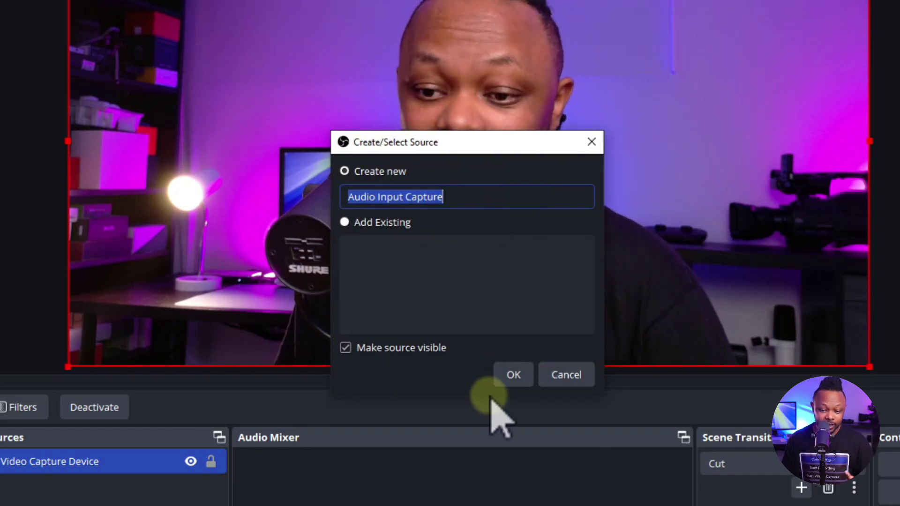
{"action": "left_click", "coordinate": [514, 378]}
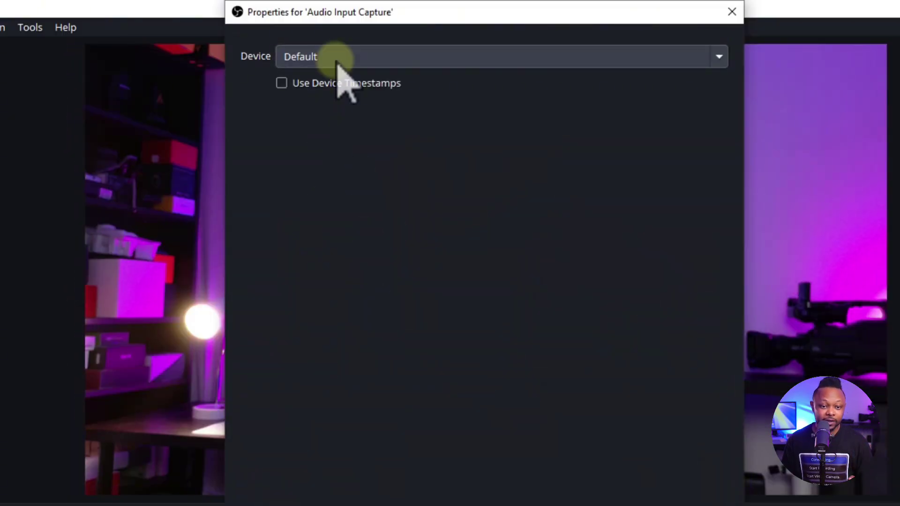
{"action": "left_click", "coordinate": [336, 60]}
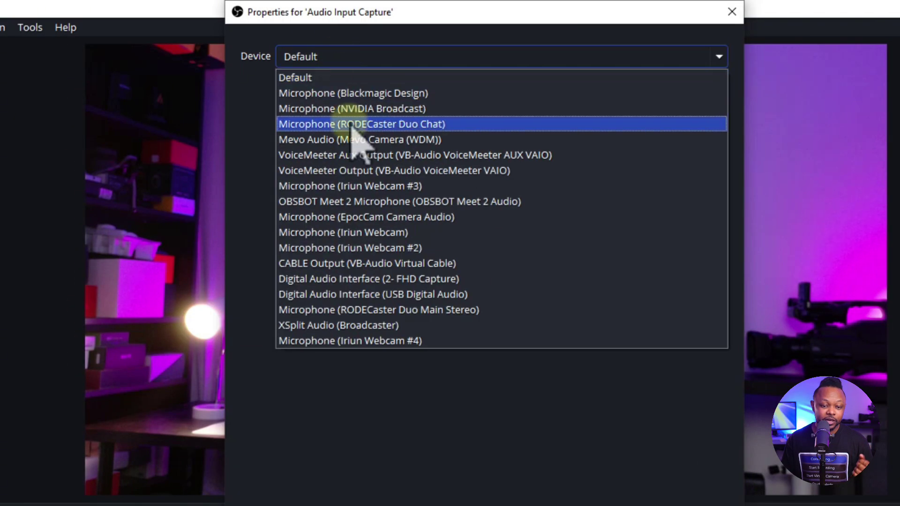
{"action": "left_click", "coordinate": [386, 313]}
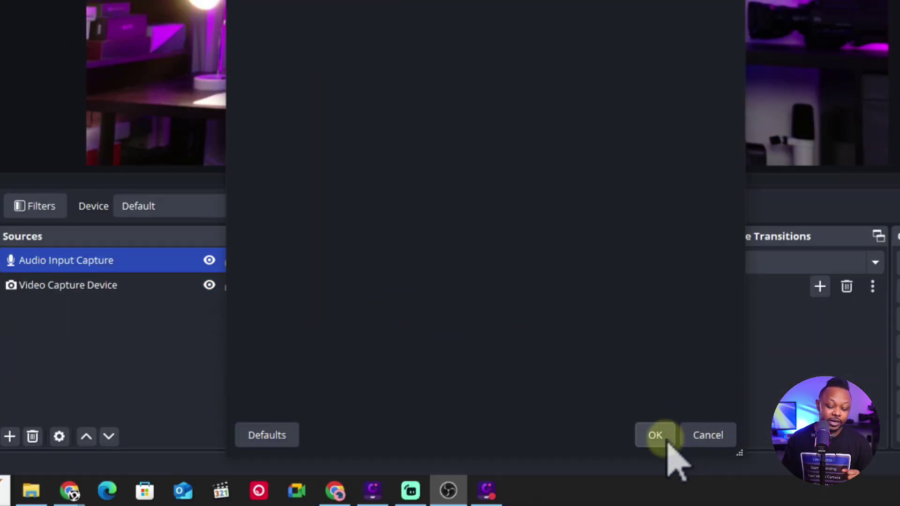
{"action": "left_click", "coordinate": [661, 437]}
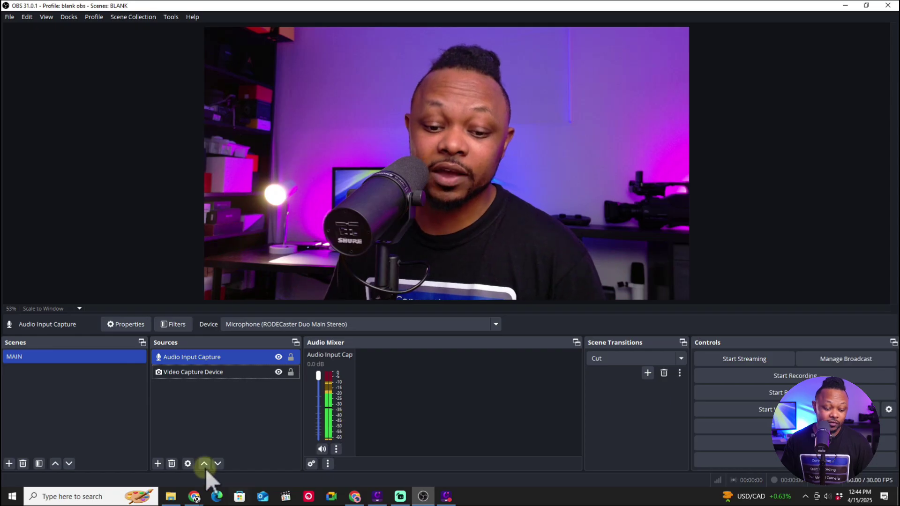
On the Facebook Page in Chrome, start a Live video and choose Go live now
{"action": "mouse_move", "coordinate": [195, 496]}
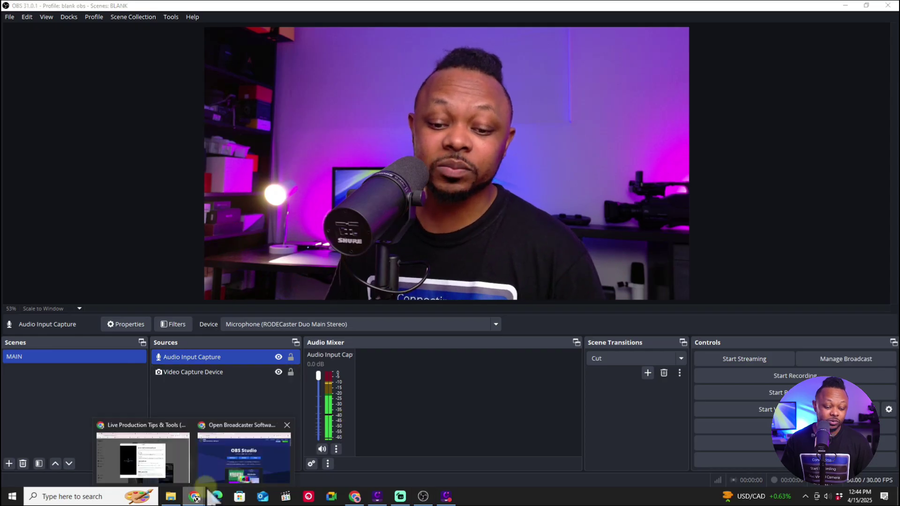
{"action": "left_click", "coordinate": [226, 446]}
{"action": "left_click", "coordinate": [201, 6]}
{"action": "scroll", "coordinate": [441, 178], "scroll_direction": "down", "scroll_amount": 3}
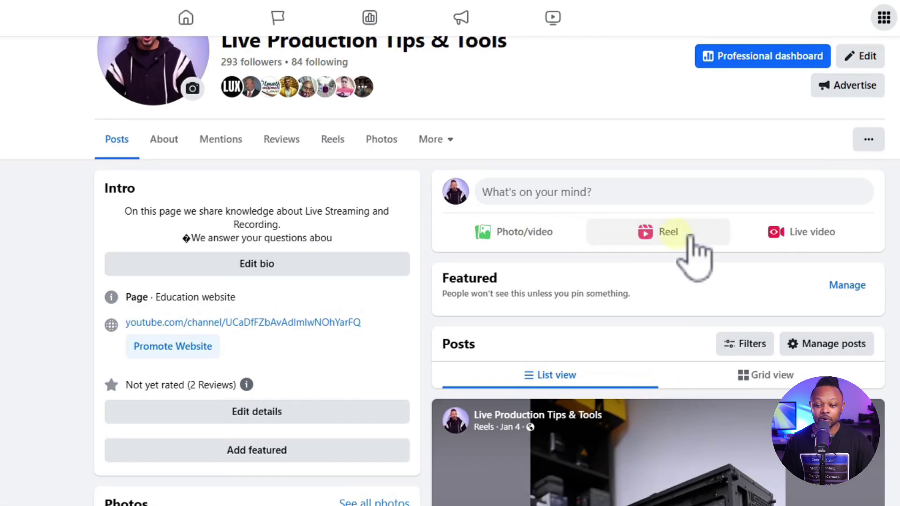
{"action": "left_click", "coordinate": [806, 236]}
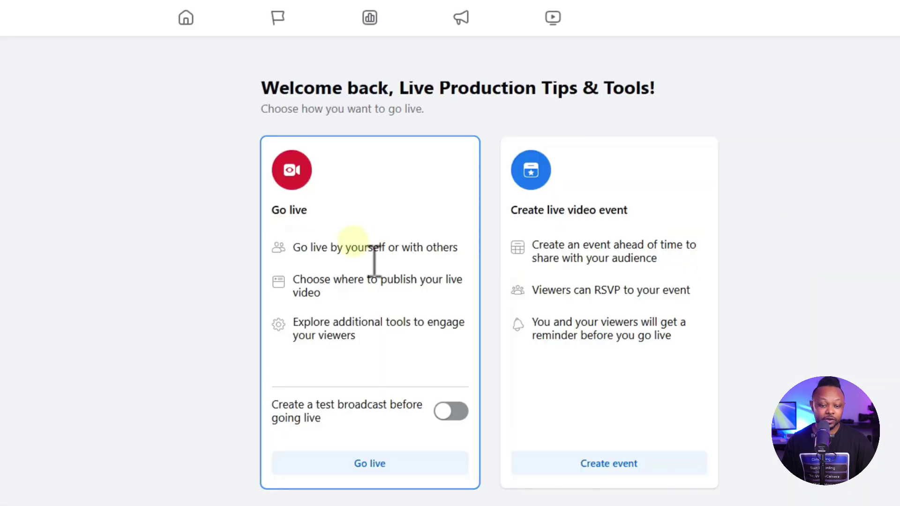
{"action": "scroll", "coordinate": [389, 361], "scroll_direction": "down", "scroll_amount": 2}
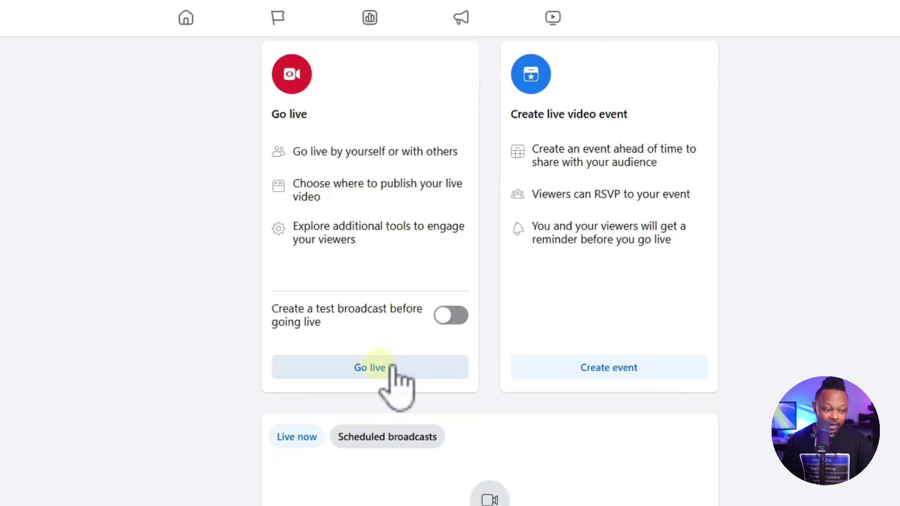
{"action": "left_click", "coordinate": [393, 368]}
Dismiss the tips popup and expand Advanced Settings showing the server URL
{"action": "left_click", "coordinate": [193, 474]}
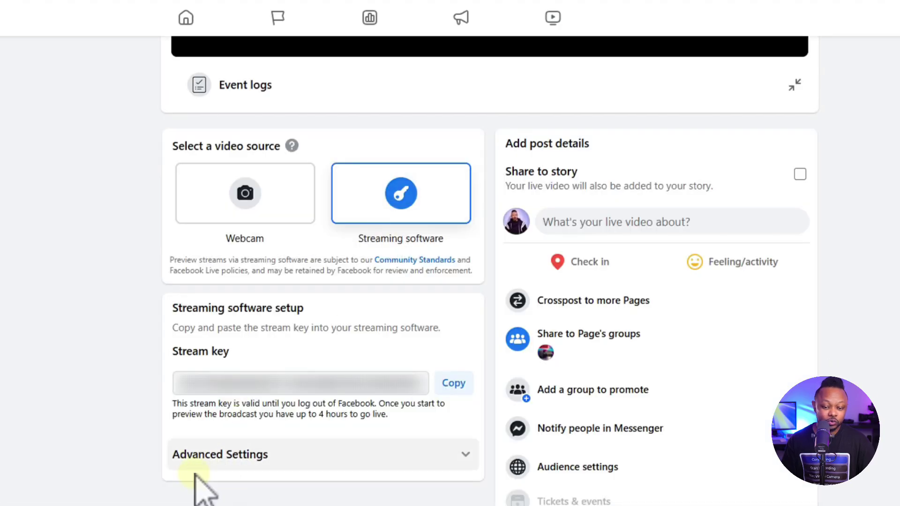
{"action": "scroll", "coordinate": [434, 211], "scroll_direction": "down", "scroll_amount": 2}
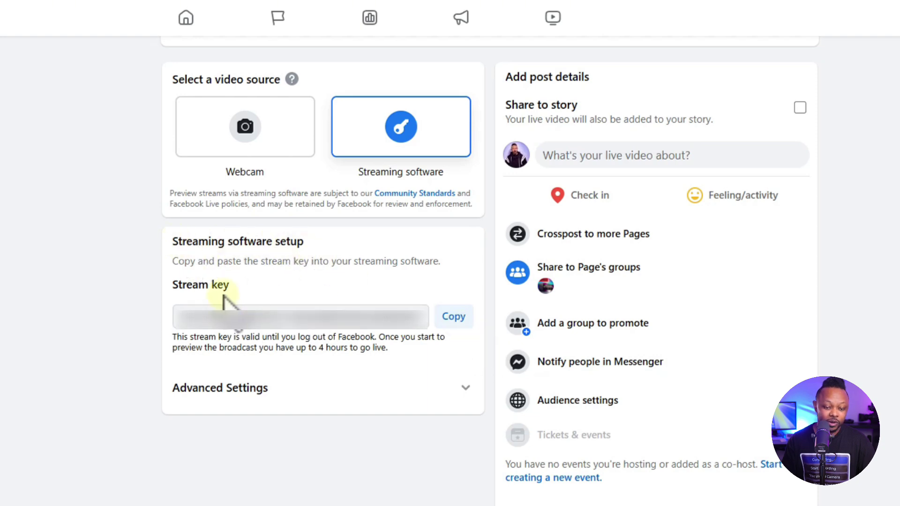
{"action": "left_click", "coordinate": [263, 389]}
{"action": "scroll", "coordinate": [258, 375], "scroll_direction": "down", "scroll_amount": 2}
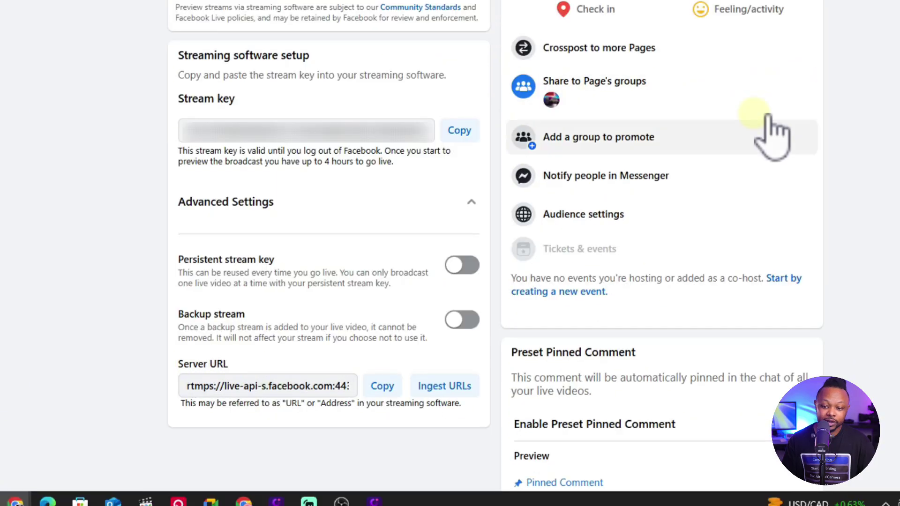
{"action": "scroll", "coordinate": [750, 248], "scroll_direction": "up", "scroll_amount": 3}
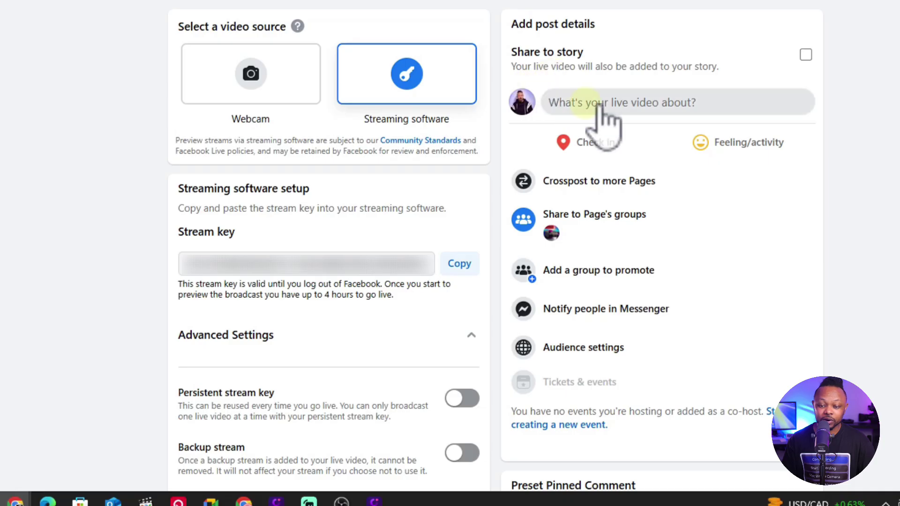
Enter Test as the live video's title in the post details, then move to the description
{"action": "left_click", "coordinate": [624, 106]}
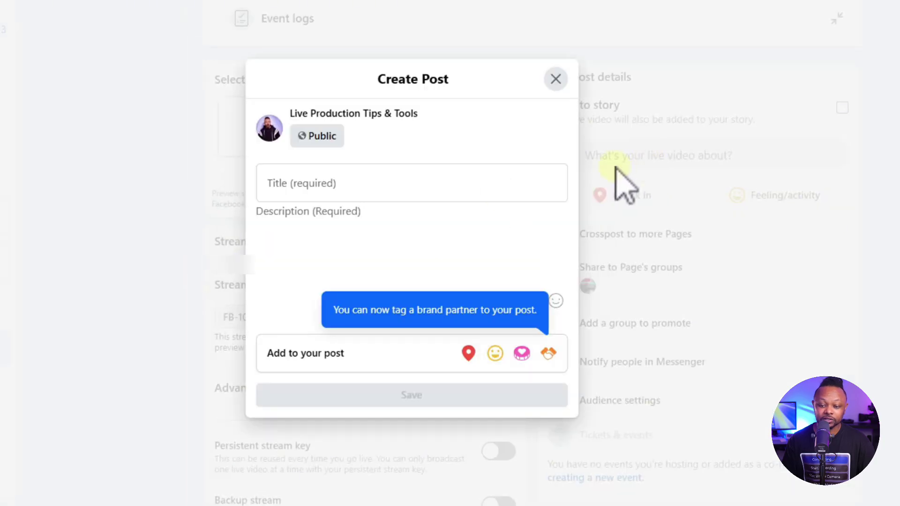
{"action": "left_click", "coordinate": [323, 190]}
{"action": "type", "text": "Test"}
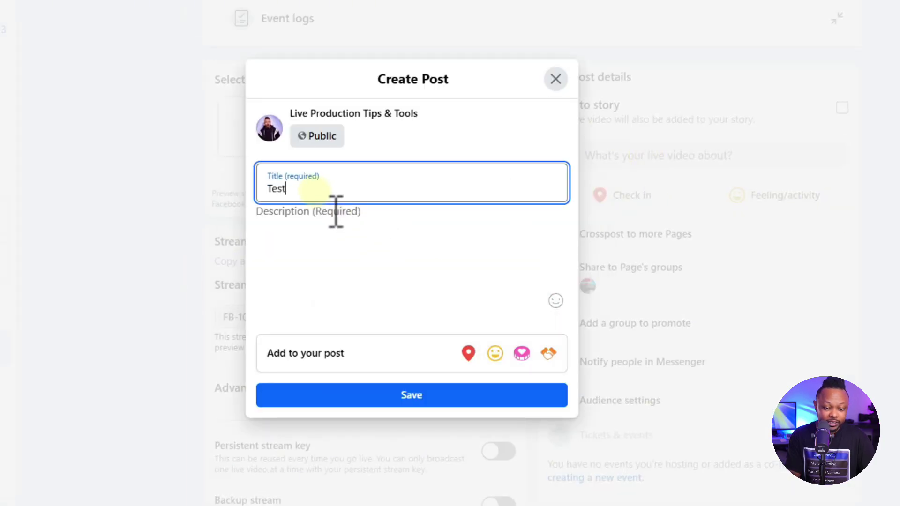
{"action": "left_click", "coordinate": [318, 253]}
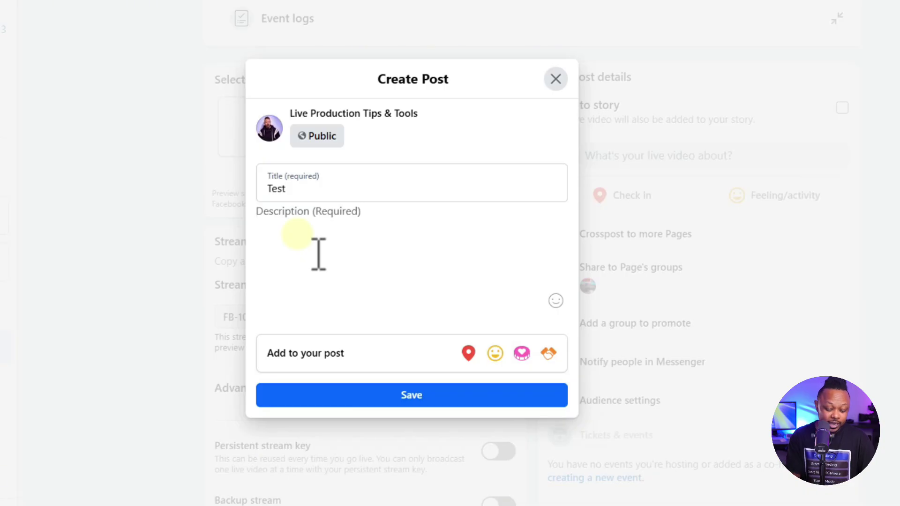
Save the post details with Test as title and description
{"action": "left_click", "coordinate": [375, 391]}
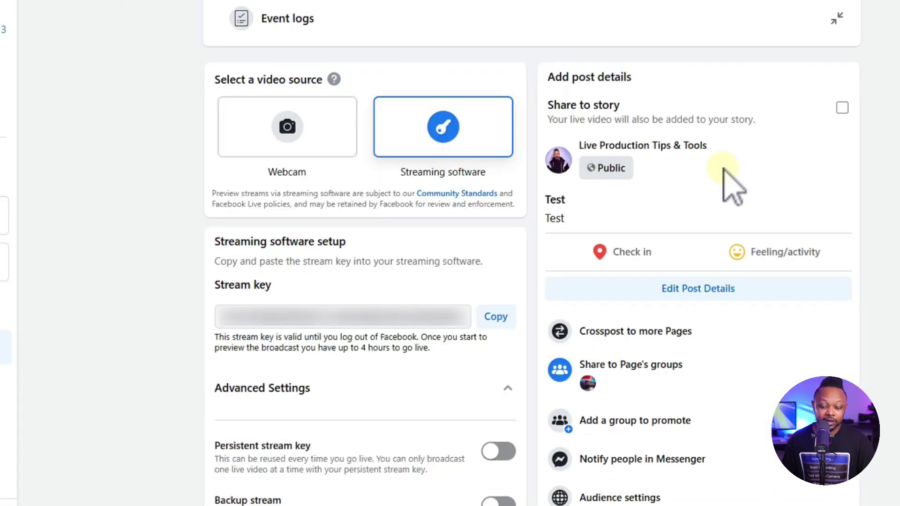
{"action": "scroll", "coordinate": [471, 260], "scroll_direction": "down", "scroll_amount": 3}
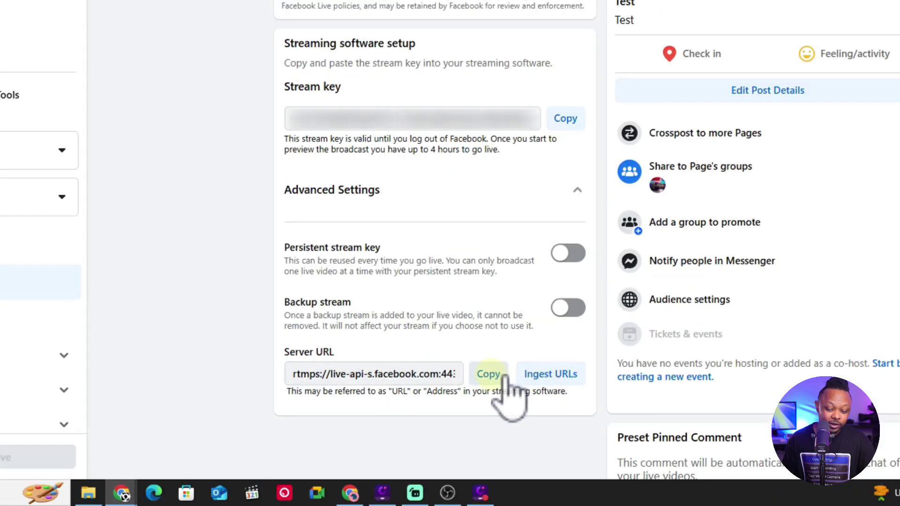
In OBS Settings > Stream, set the streaming service to Custom
{"action": "left_click", "coordinate": [446, 491]}
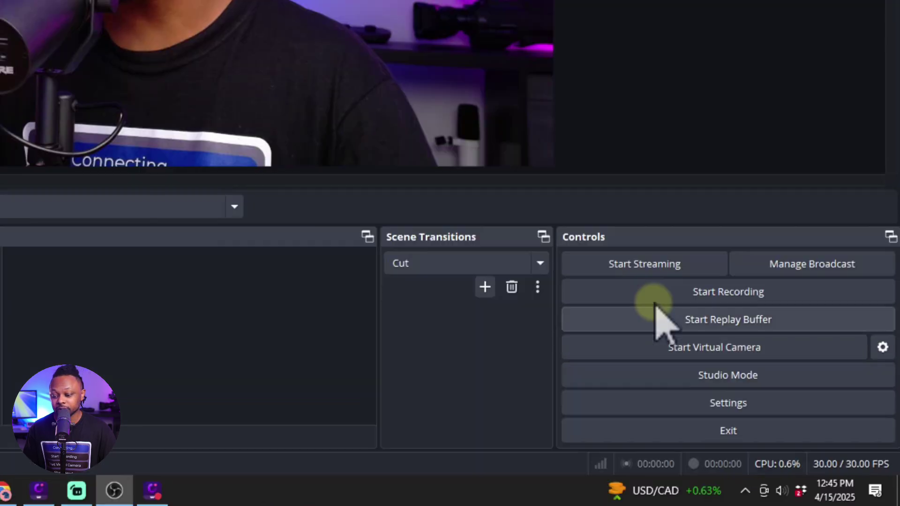
{"action": "left_click", "coordinate": [704, 410]}
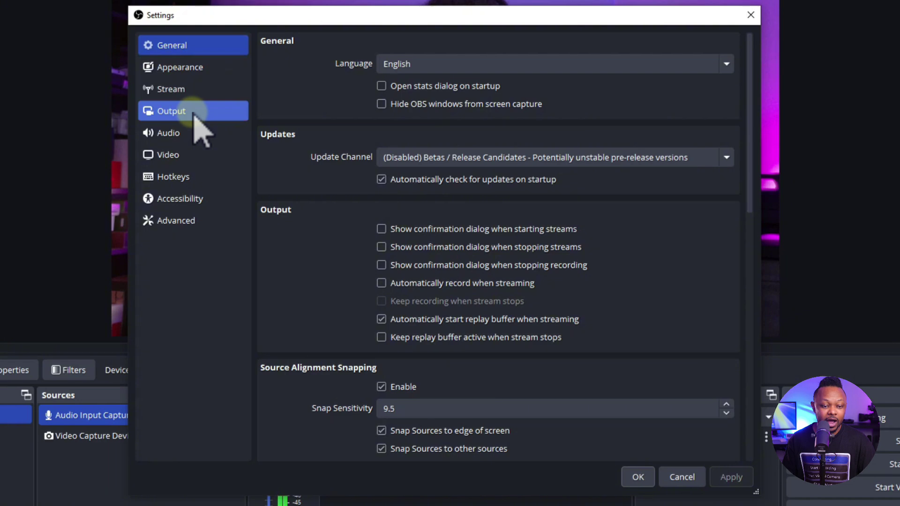
{"action": "left_click", "coordinate": [174, 90]}
{"action": "left_click", "coordinate": [413, 43]}
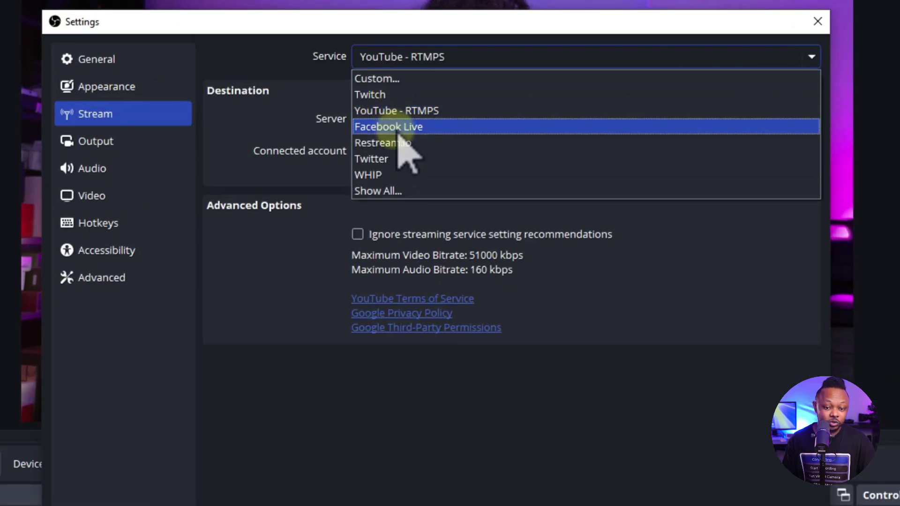
{"action": "left_click", "coordinate": [398, 79]}
Paste the Facebook RTMPS server URL into the Server field and fetch the stream key
{"action": "left_click", "coordinate": [382, 118]}
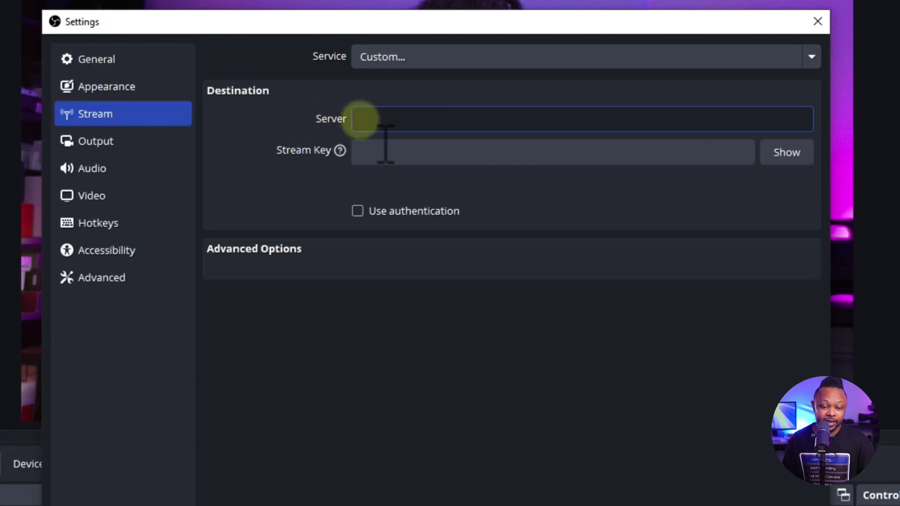
{"action": "right_click", "coordinate": [369, 115]}
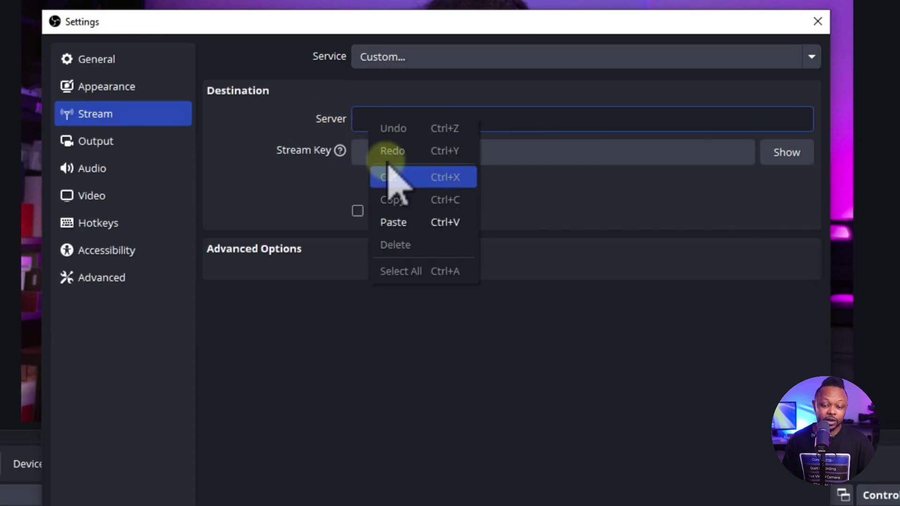
{"action": "left_click", "coordinate": [384, 220]}
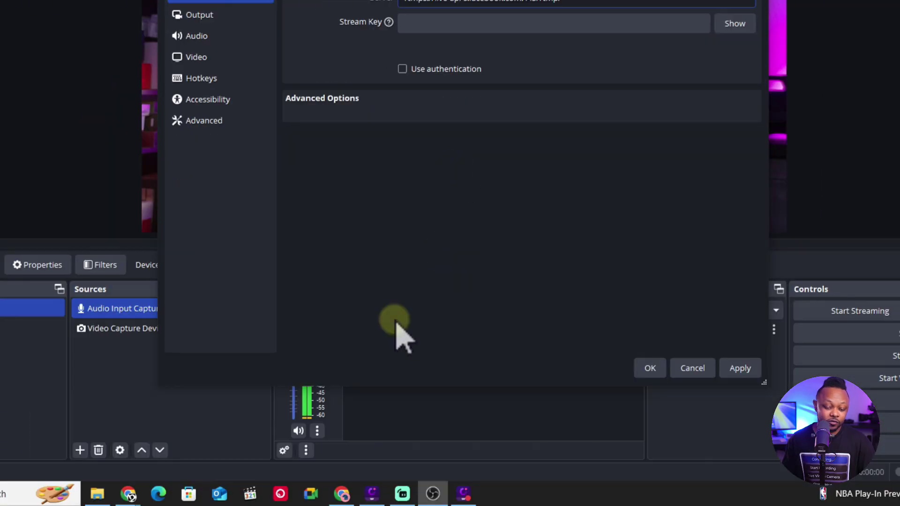
{"action": "left_click", "coordinate": [342, 492]}
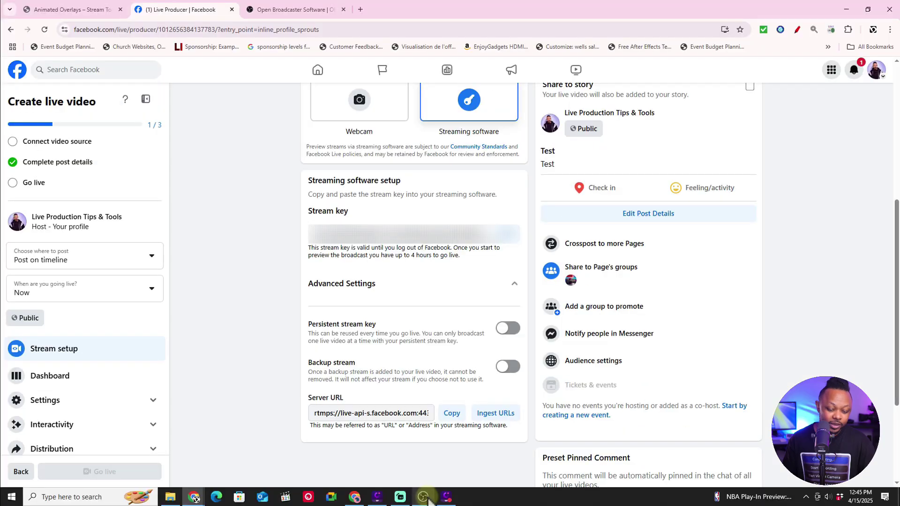
{"action": "key", "text": "alt+Tab"}
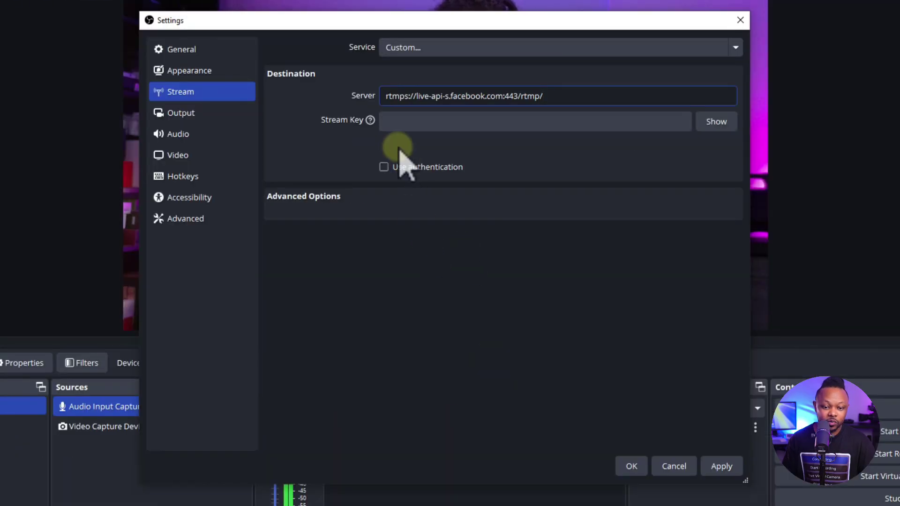
Paste the Facebook stream key into the Stream Key field and apply
{"action": "left_click", "coordinate": [397, 121]}
{"action": "right_click", "coordinate": [412, 128]}
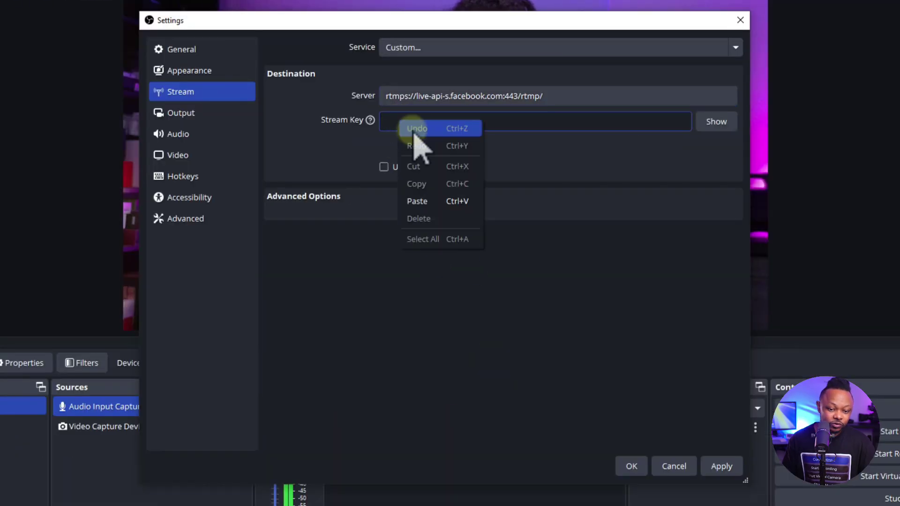
{"action": "left_click", "coordinate": [424, 199]}
{"action": "left_click", "coordinate": [708, 465]}
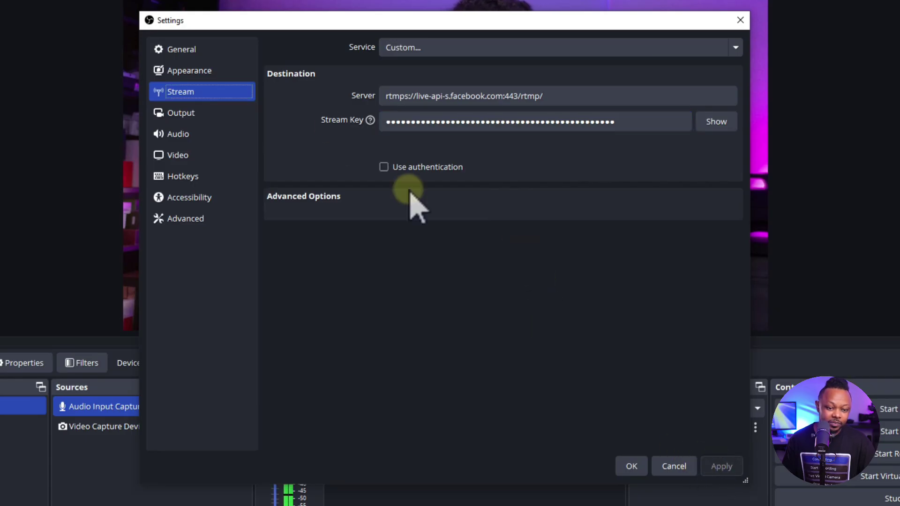
{"action": "left_click", "coordinate": [187, 113]}
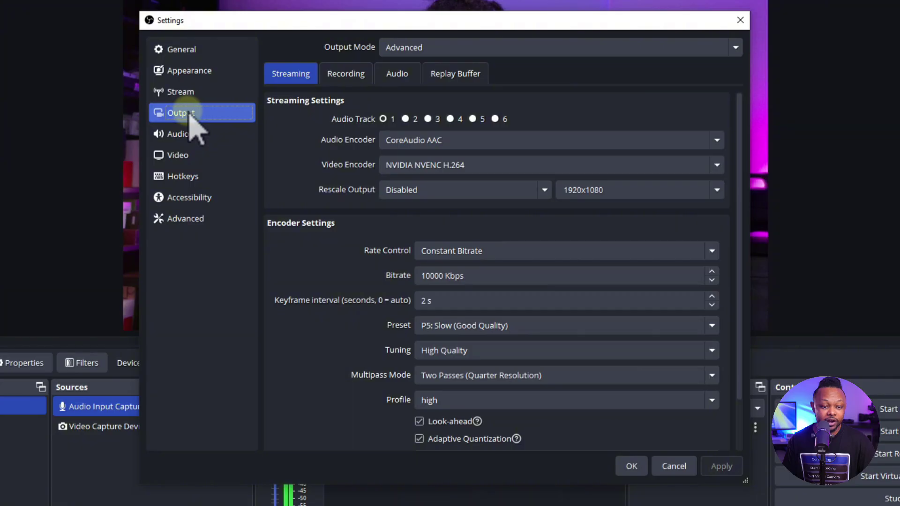
Check the Video settings keep 1920x1080 output resolution and 30 FPS
{"action": "left_click", "coordinate": [179, 156]}
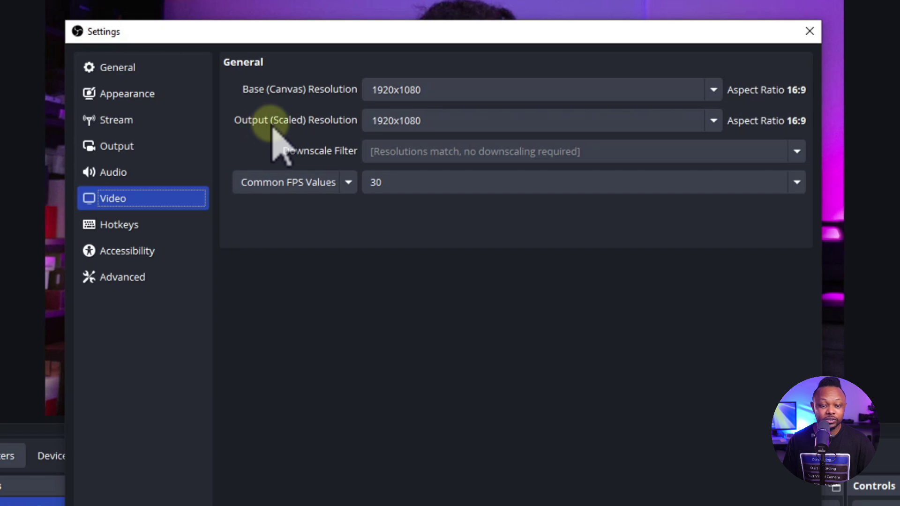
{"action": "left_click", "coordinate": [375, 121]}
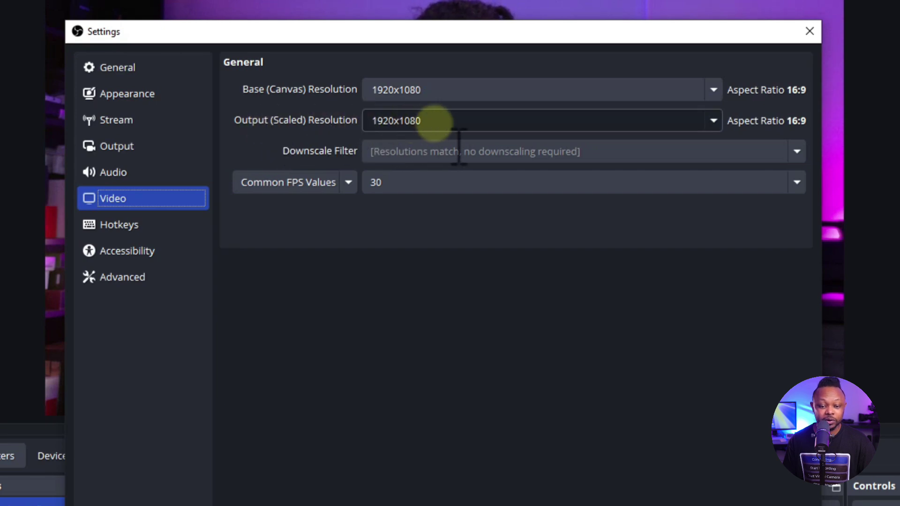
{"action": "left_click", "coordinate": [375, 184]}
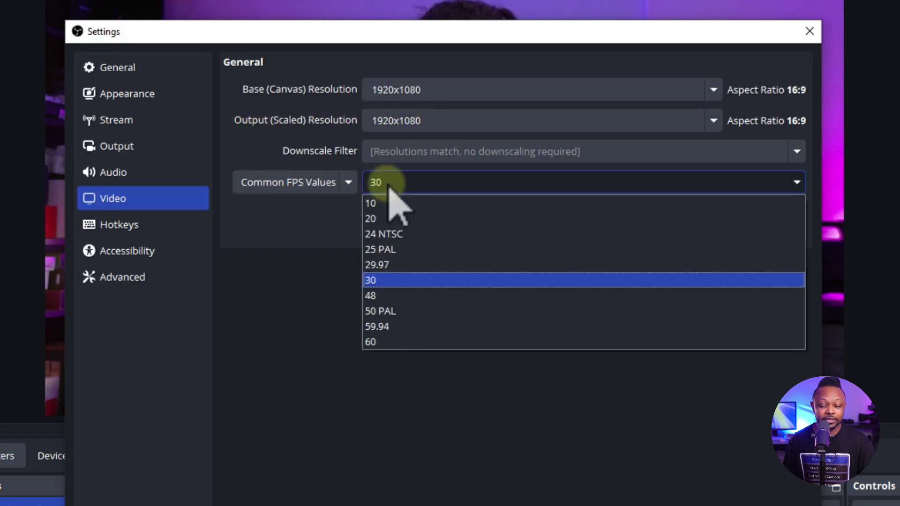
{"action": "left_click", "coordinate": [374, 282]}
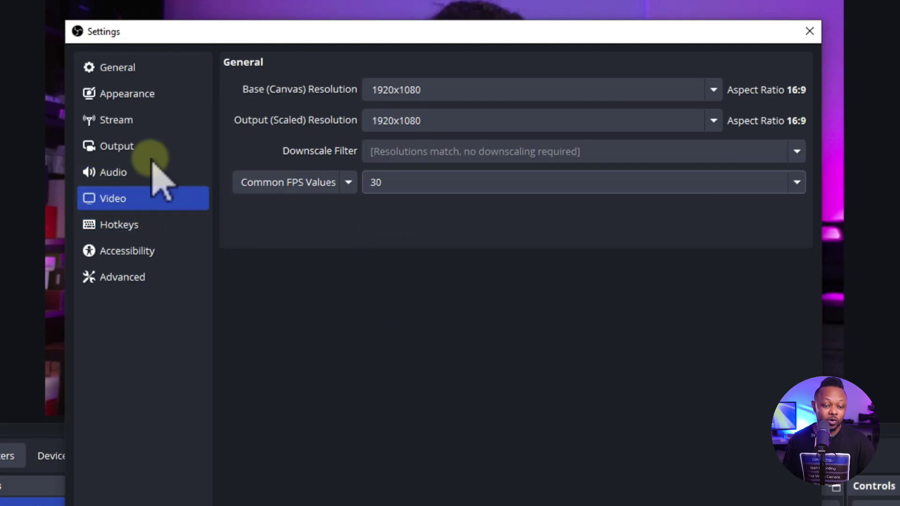
Keep Advanced output with NVIDIA NVENC H.264, set bitrate to 6000 Kbps, and save
{"action": "left_click", "coordinate": [145, 147]}
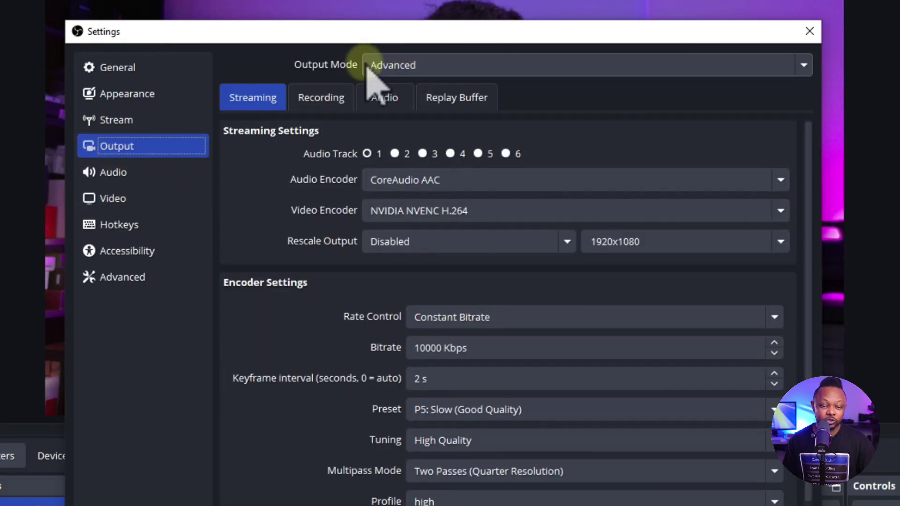
{"action": "left_click", "coordinate": [391, 65]}
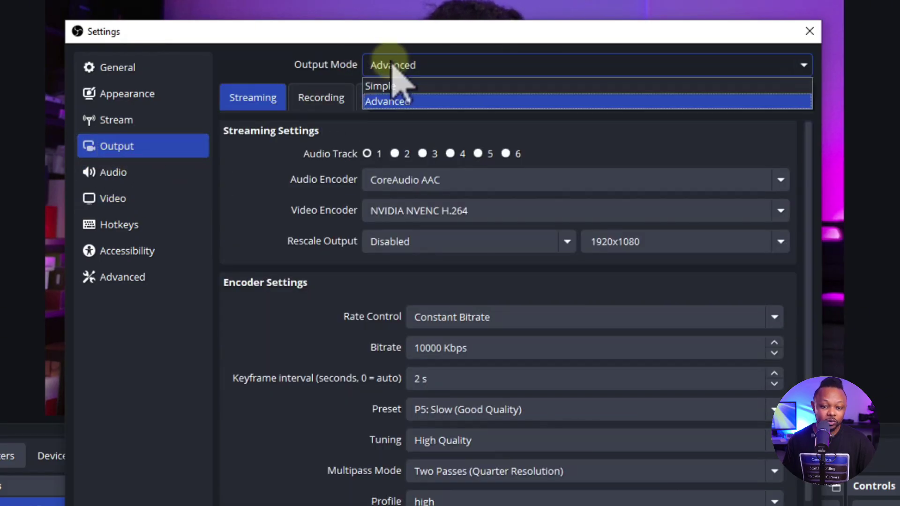
{"action": "left_click", "coordinate": [389, 101]}
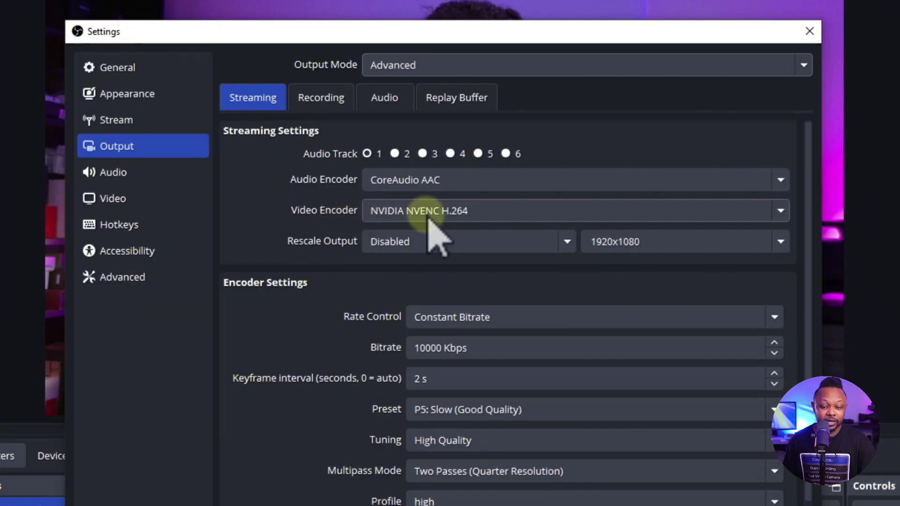
{"action": "left_click", "coordinate": [473, 216]}
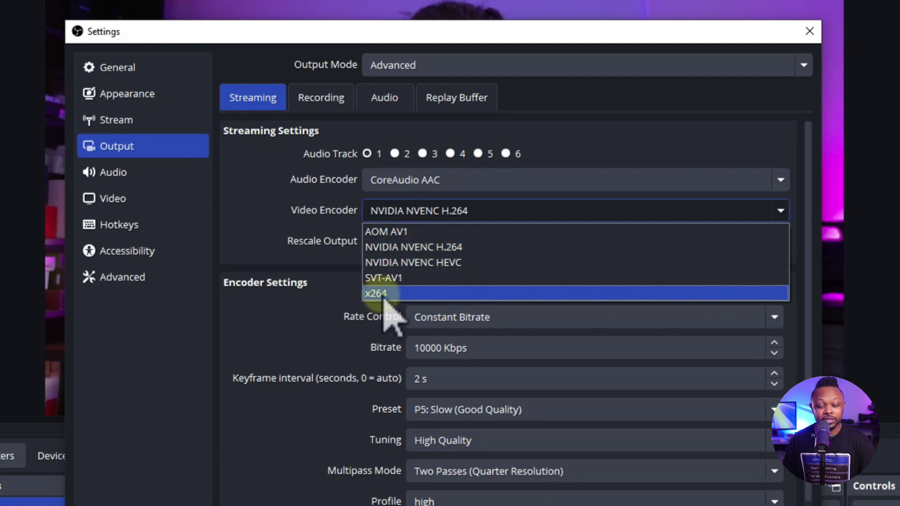
{"action": "left_click", "coordinate": [461, 248]}
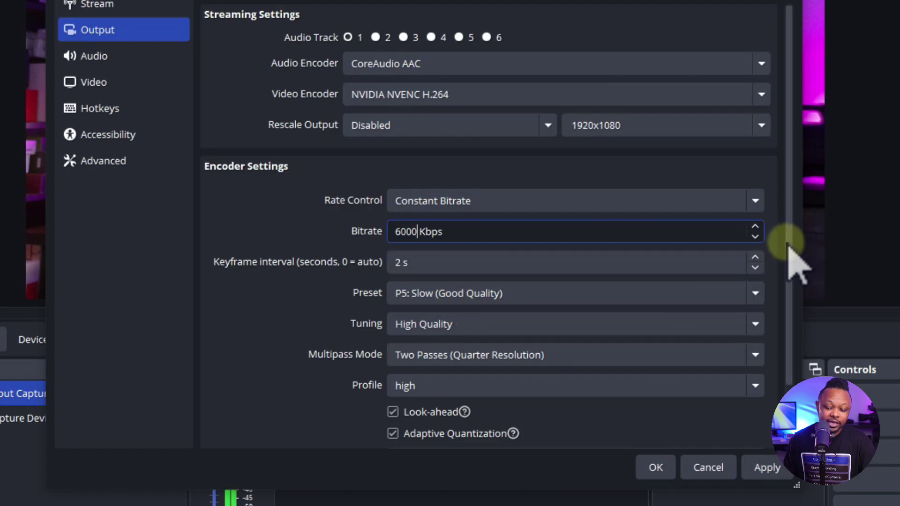
{"action": "scroll", "coordinate": [792, 255], "scroll_direction": "down", "scroll_amount": 3}
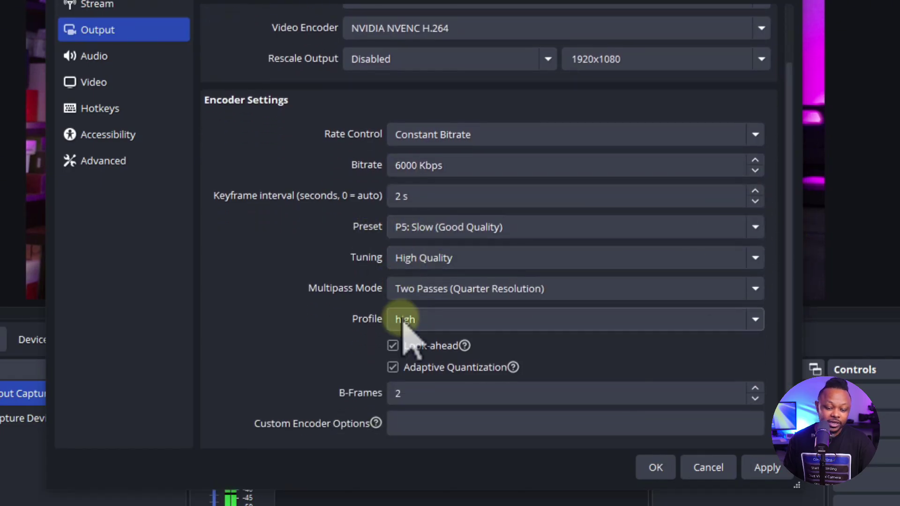
{"action": "scroll", "coordinate": [788, 230], "scroll_direction": "down", "scroll_amount": 1}
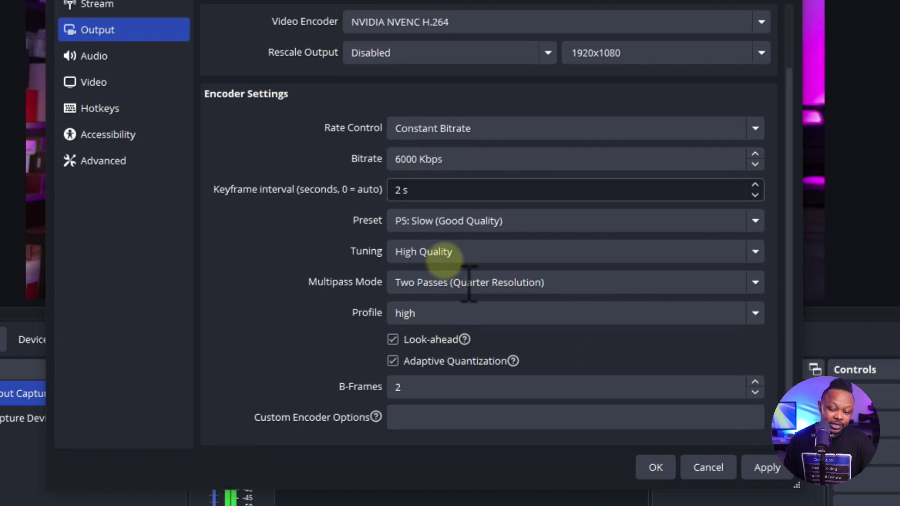
{"action": "left_click", "coordinate": [767, 468]}
{"action": "left_click", "coordinate": [656, 467]}
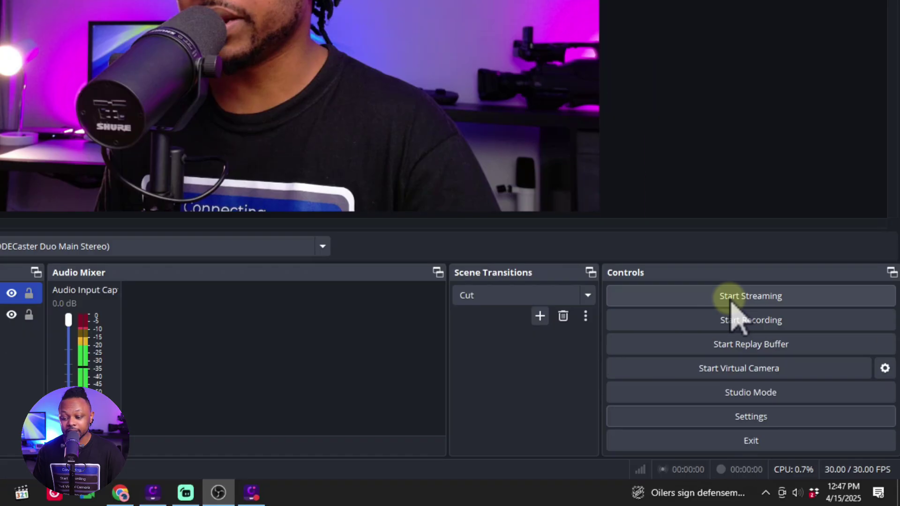
Start streaming in OBS and switch to the Facebook Live Producer page
{"action": "left_click", "coordinate": [772, 360]}
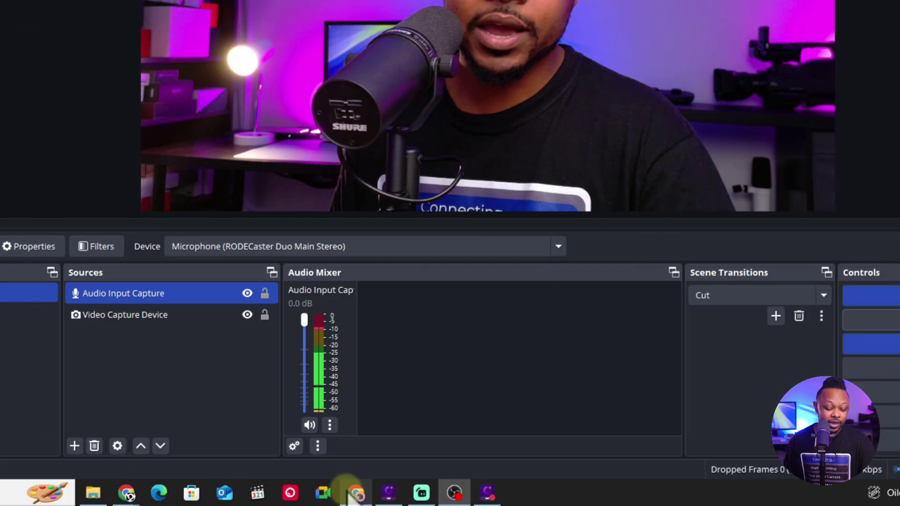
{"action": "mouse_move", "coordinate": [127, 494]}
{"action": "left_click", "coordinate": [185, 445]}
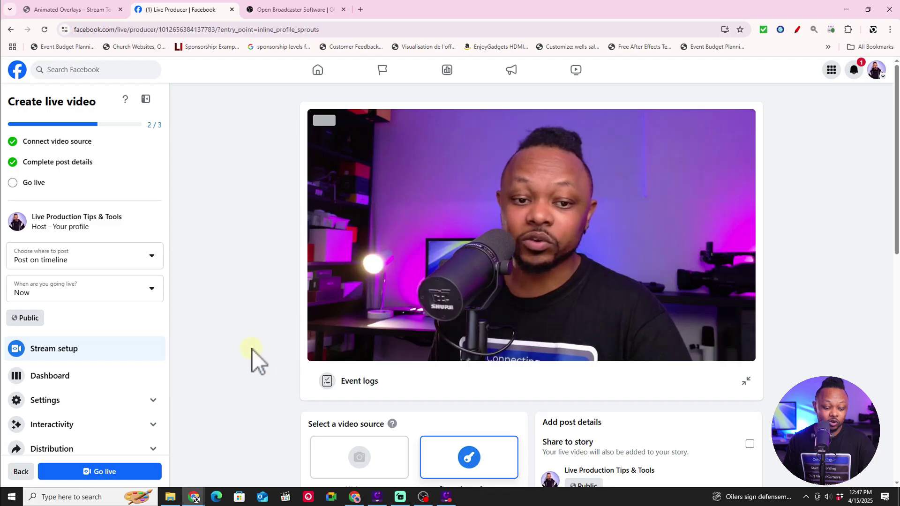
Scroll Live Producer to verify the OBS camera preview and connected video source
{"action": "scroll", "coordinate": [252, 359], "scroll_direction": "down", "scroll_amount": 2}
{"action": "scroll", "coordinate": [252, 359], "scroll_direction": "up", "scroll_amount": 2}
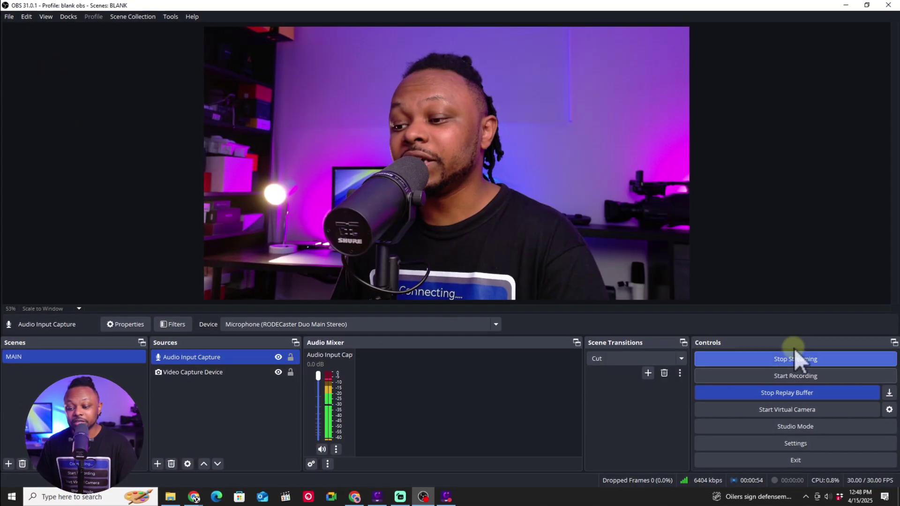
Start the live stream and confirm it runs at about 6320 kbps with no dropped frames
{"action": "left_click", "coordinate": [798, 357]}
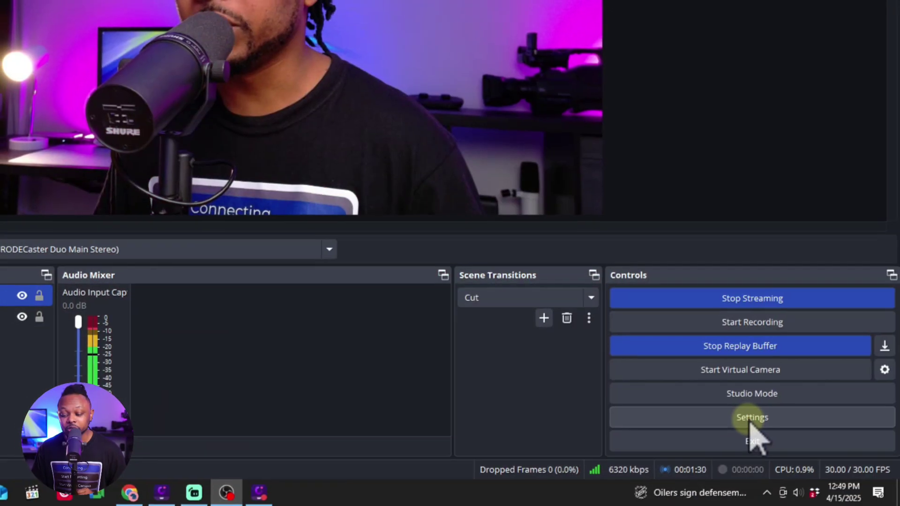
Bring up the Output settings' Recording tab while the stream stays live
{"action": "left_click", "coordinate": [750, 417]}
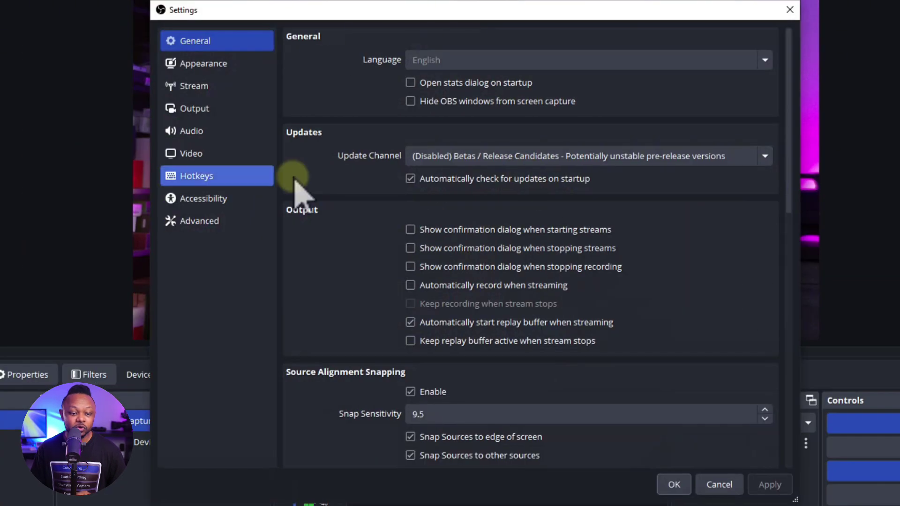
{"action": "left_click", "coordinate": [269, 111]}
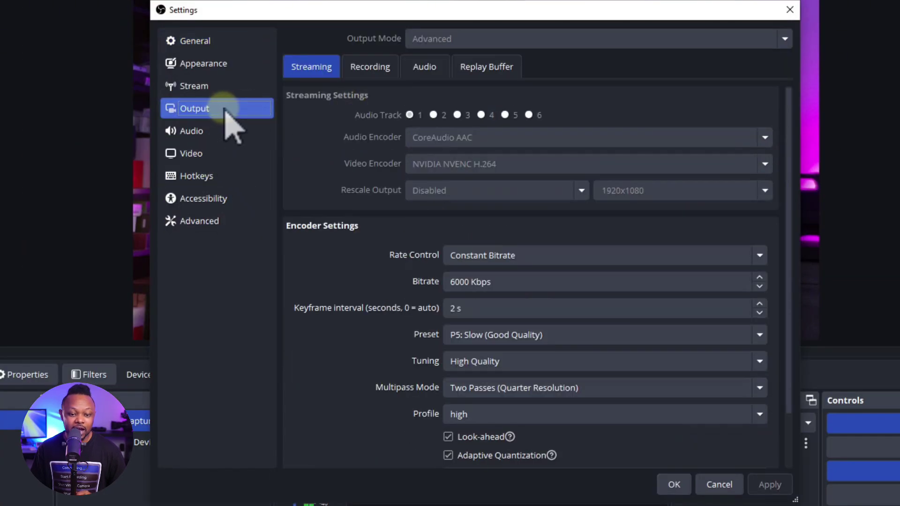
{"action": "left_click", "coordinate": [370, 70]}
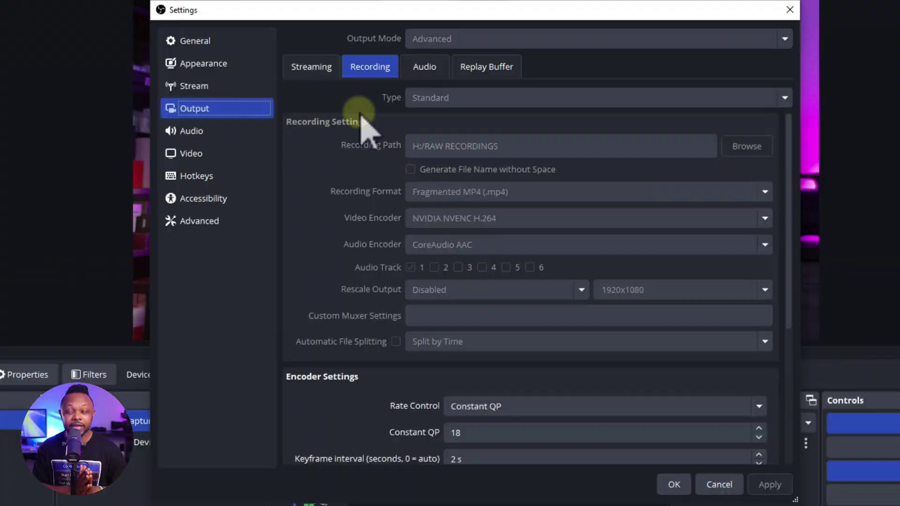